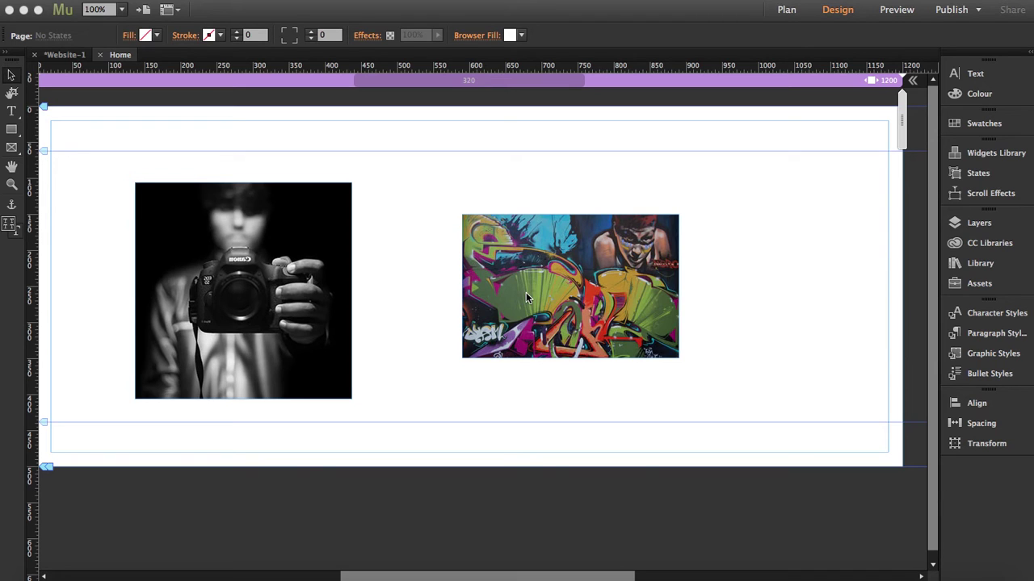
Step: Select the camera photo and open its States panel to edit the Rollover state
{"action": "left_click", "coordinate": [241, 302]}
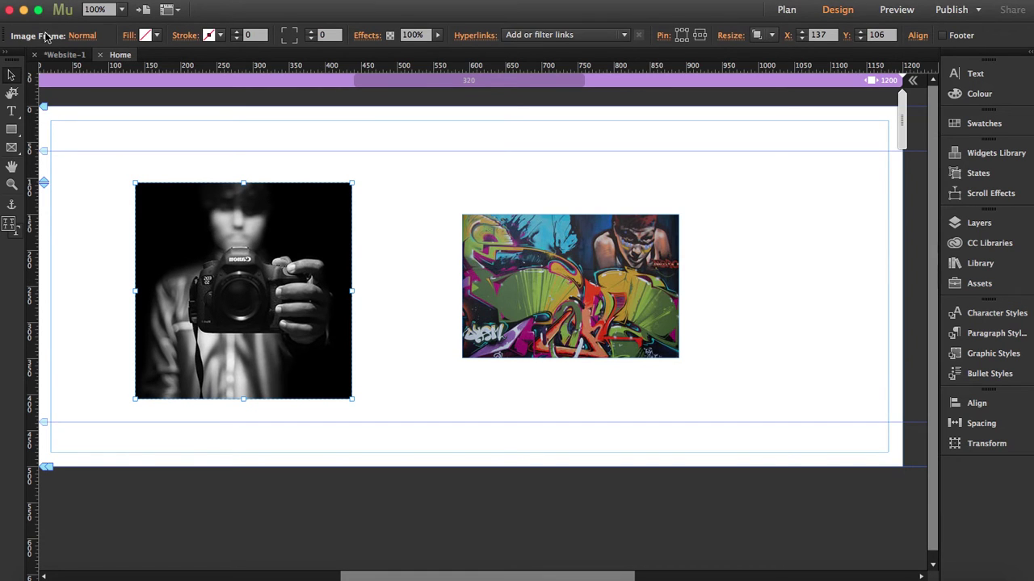
{"action": "left_click", "coordinate": [85, 37]}
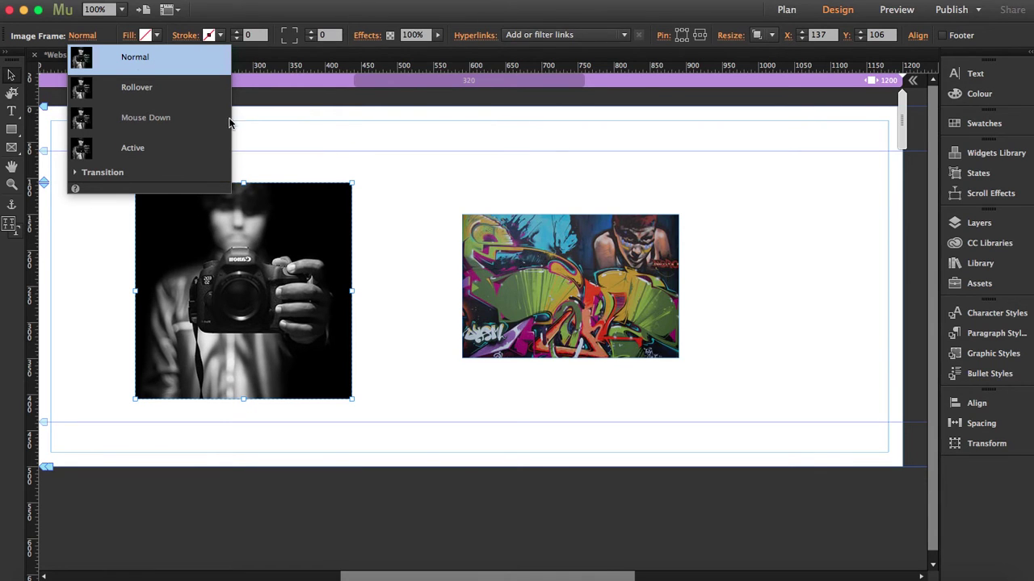
{"action": "left_click", "coordinate": [987, 176]}
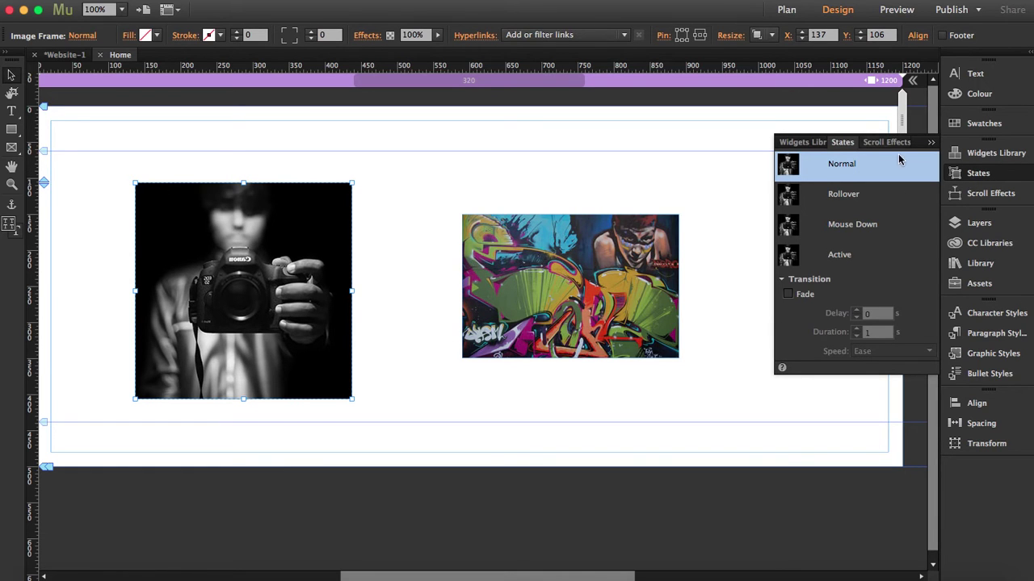
{"action": "left_click", "coordinate": [850, 203]}
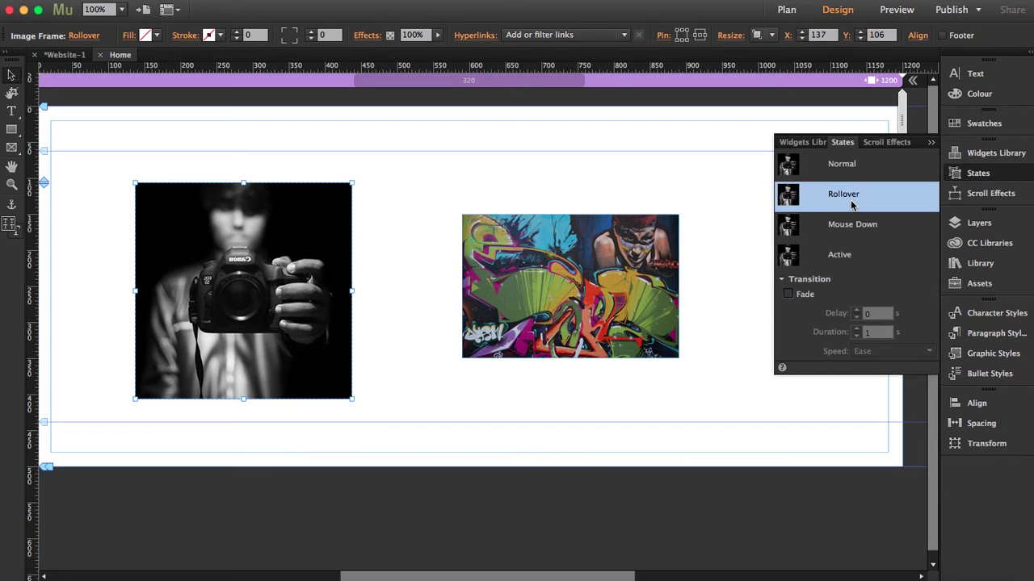
Step: Fill the camera photo's Rollover state with teal (R46 G149 B146), then reselect the Rollover state
{"action": "left_click", "coordinate": [156, 37]}
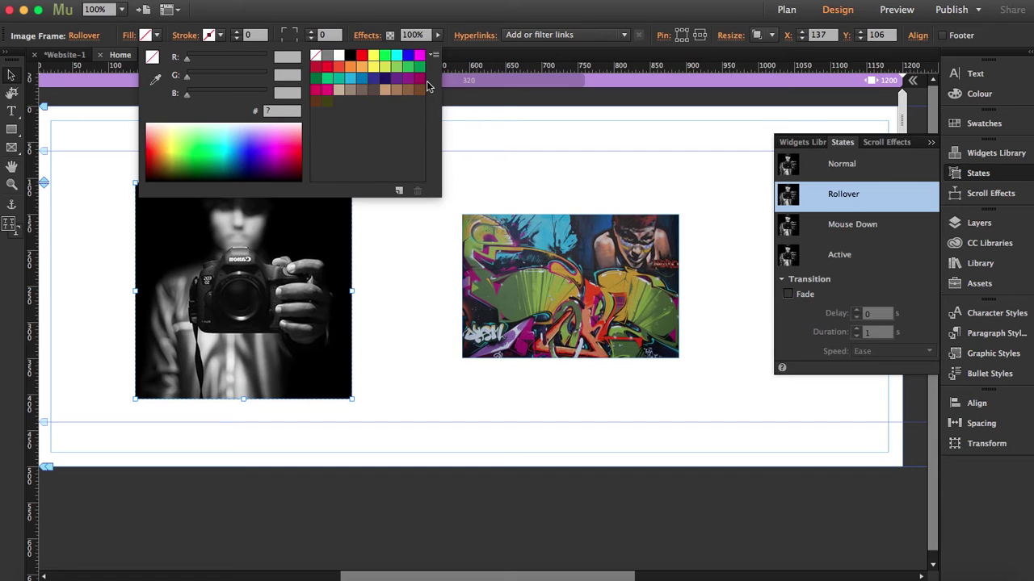
{"action": "left_click", "coordinate": [371, 80]}
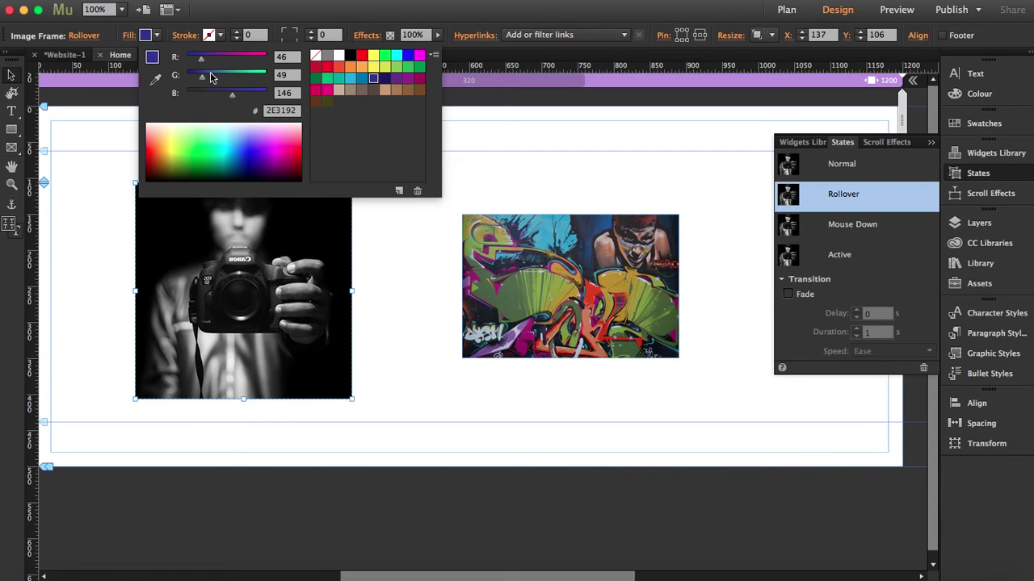
{"action": "left_click_drag", "start_coordinate": [211, 74], "coordinate": [235, 76]}
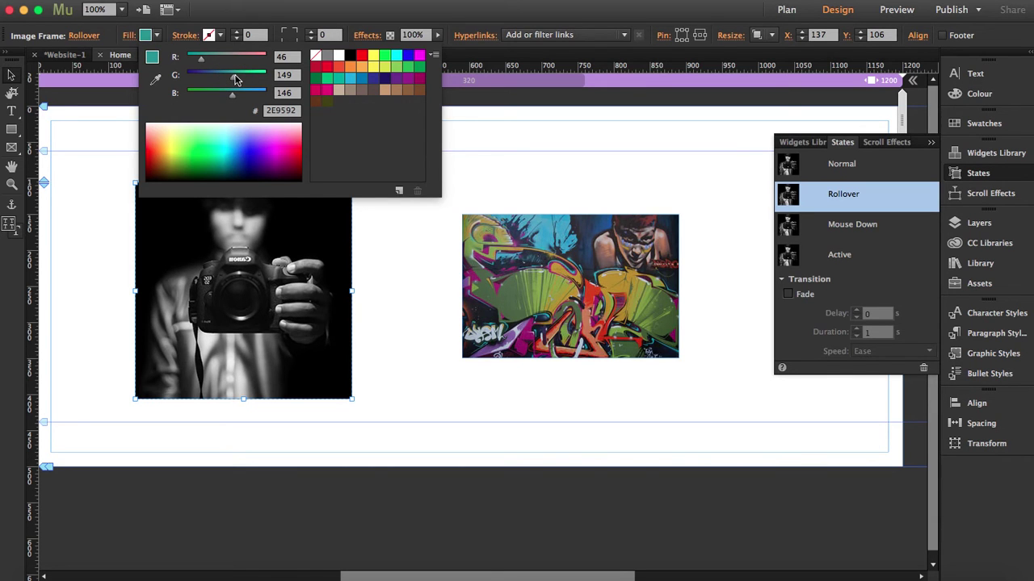
{"action": "left_click", "coordinate": [286, 289]}
{"action": "left_click", "coordinate": [415, 287]}
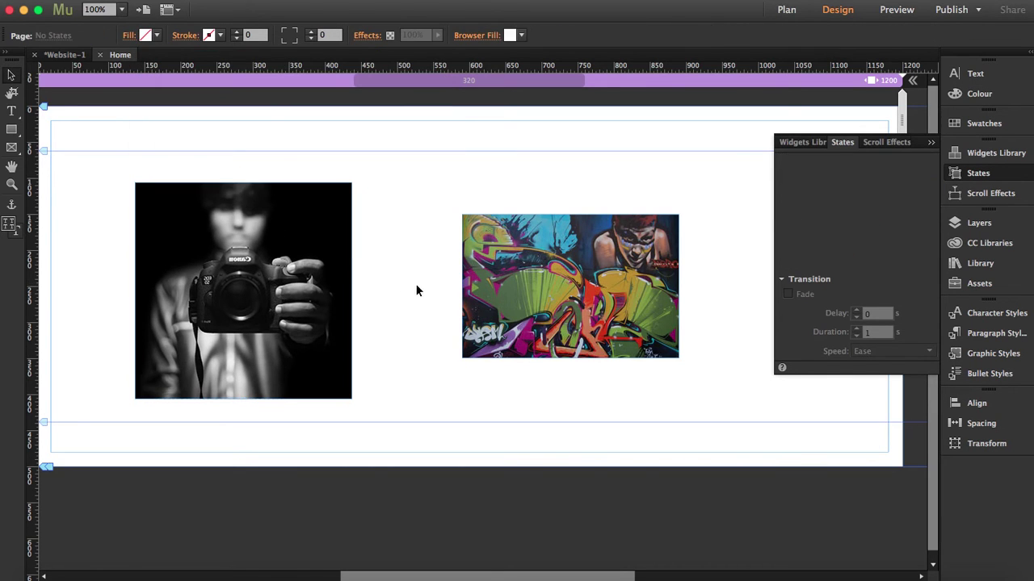
{"action": "left_click", "coordinate": [307, 279]}
{"action": "left_click", "coordinate": [849, 196]}
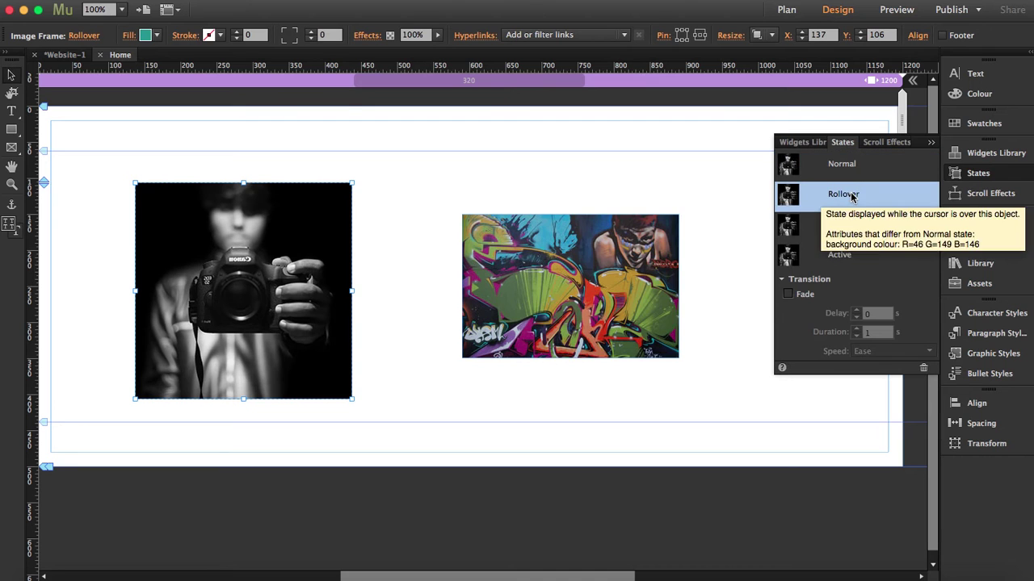
Step: Lower the camera photo's rollover opacity to 67%
{"action": "left_click_drag", "start_coordinate": [437, 35], "coordinate": [417, 51]}
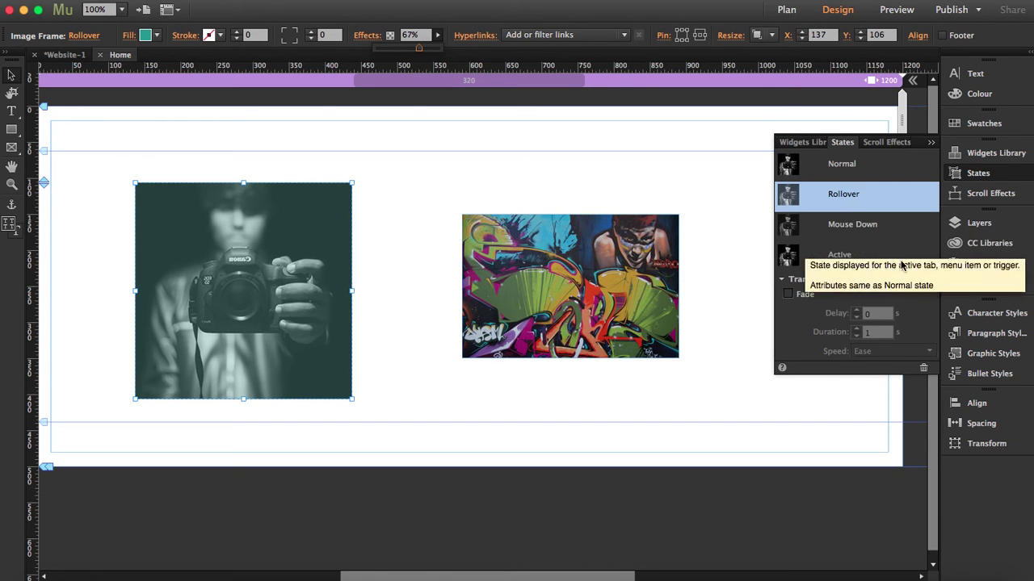
Step: Turn on an Ease Out Fade transition for the camera photo's rollover, then select the graffiti image
{"action": "left_click", "coordinate": [789, 295]}
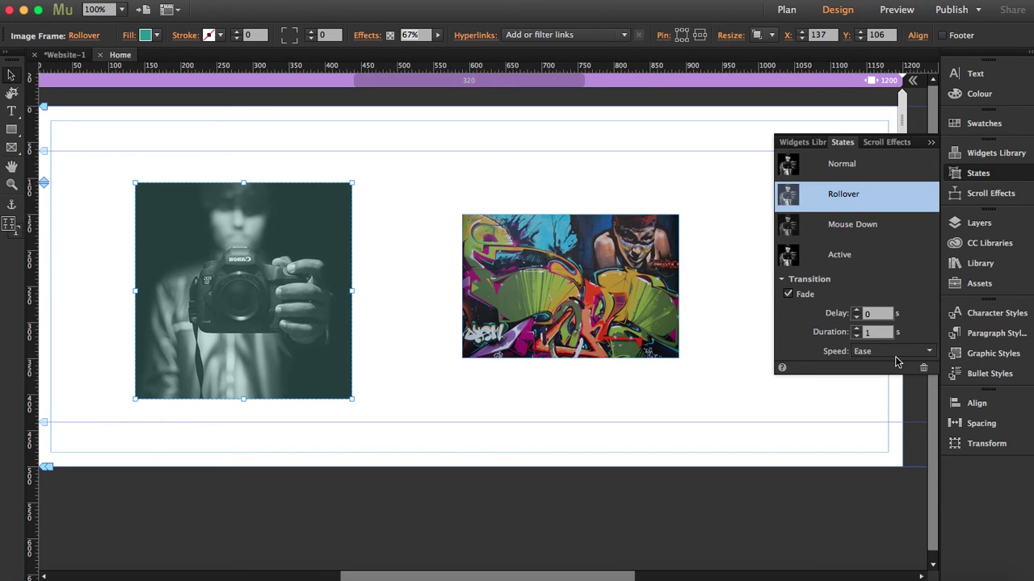
{"action": "left_click", "coordinate": [895, 354]}
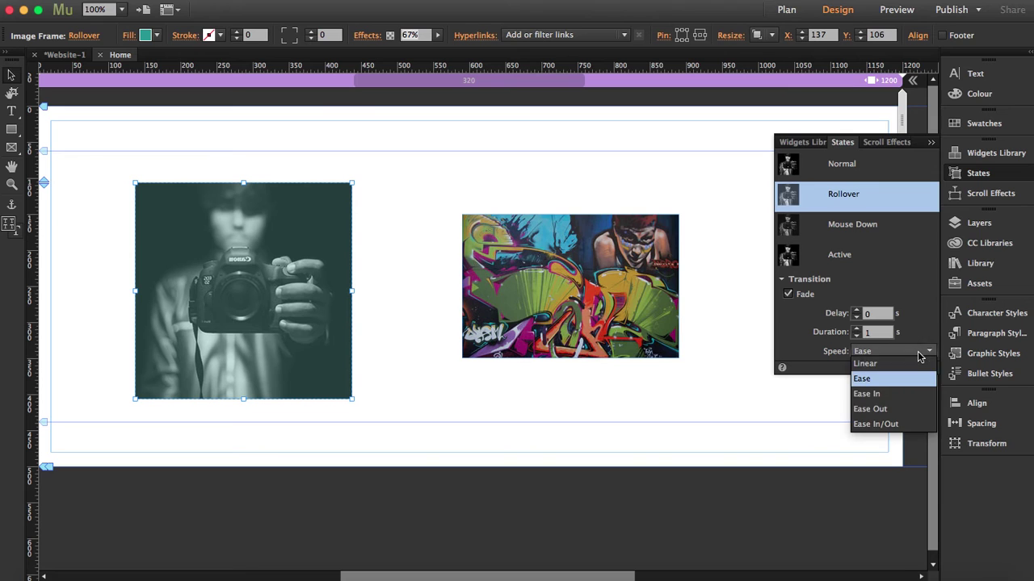
{"action": "left_click", "coordinate": [887, 411]}
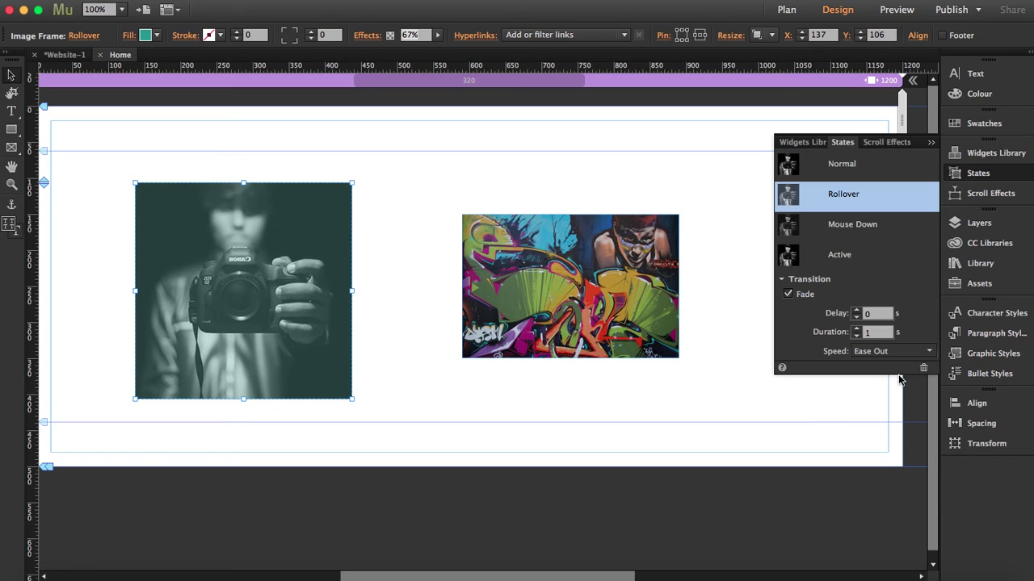
{"action": "left_click", "coordinate": [411, 222]}
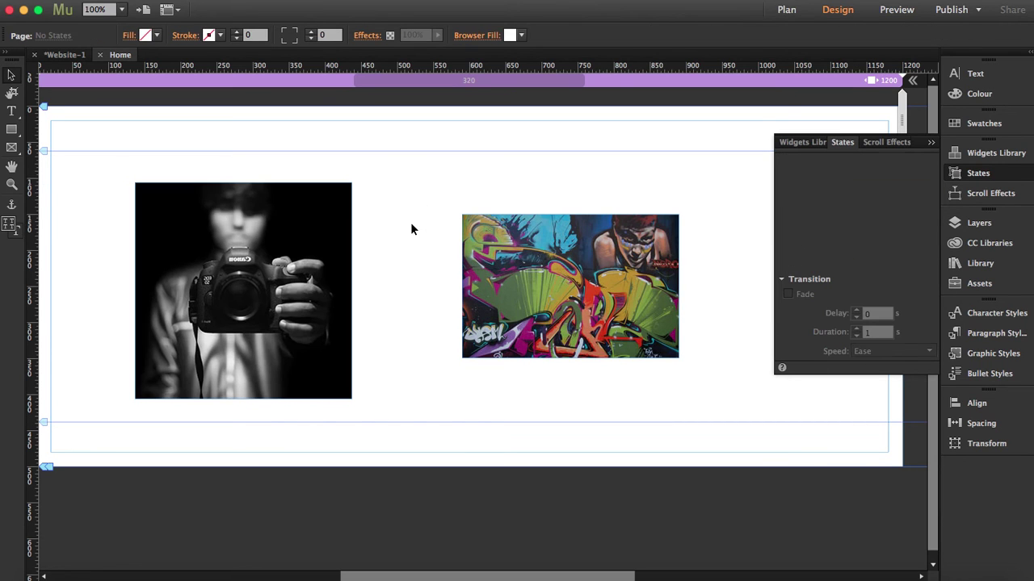
{"action": "left_click", "coordinate": [533, 262]}
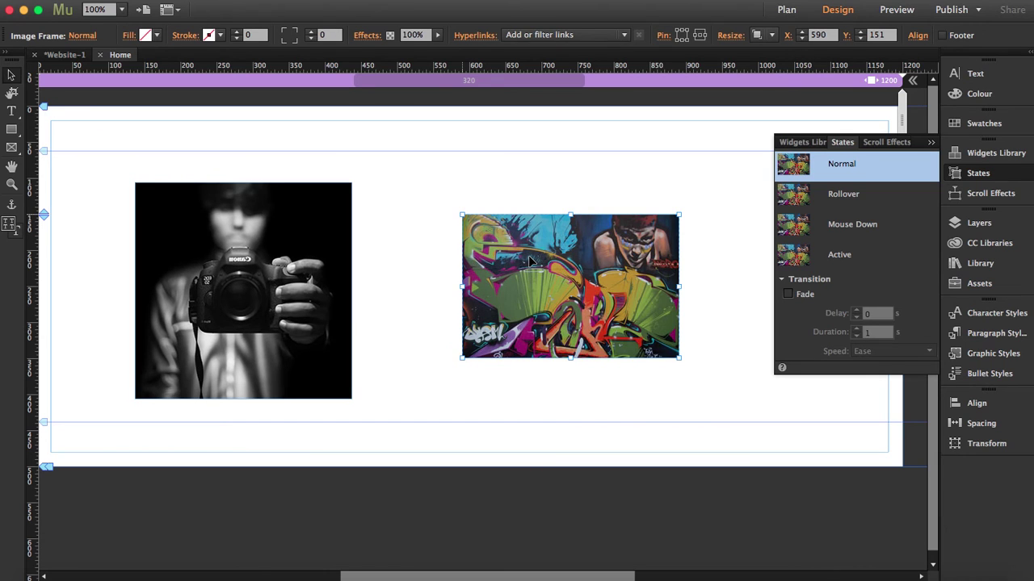
Step: Give the graffiti image's Rollover state a purple fill (R147 G39 B143)
{"action": "left_click", "coordinate": [814, 196]}
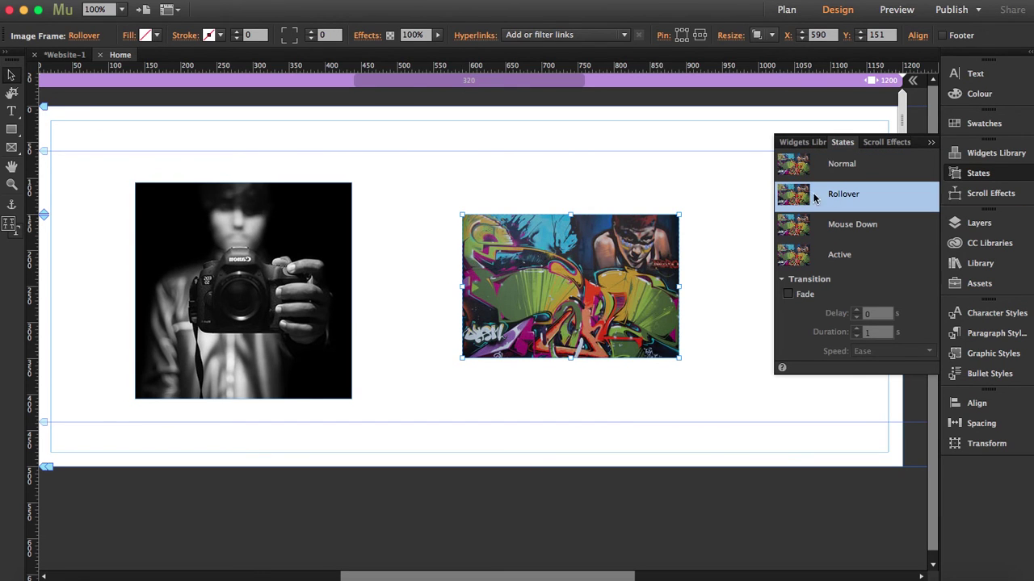
{"action": "left_click", "coordinate": [156, 35]}
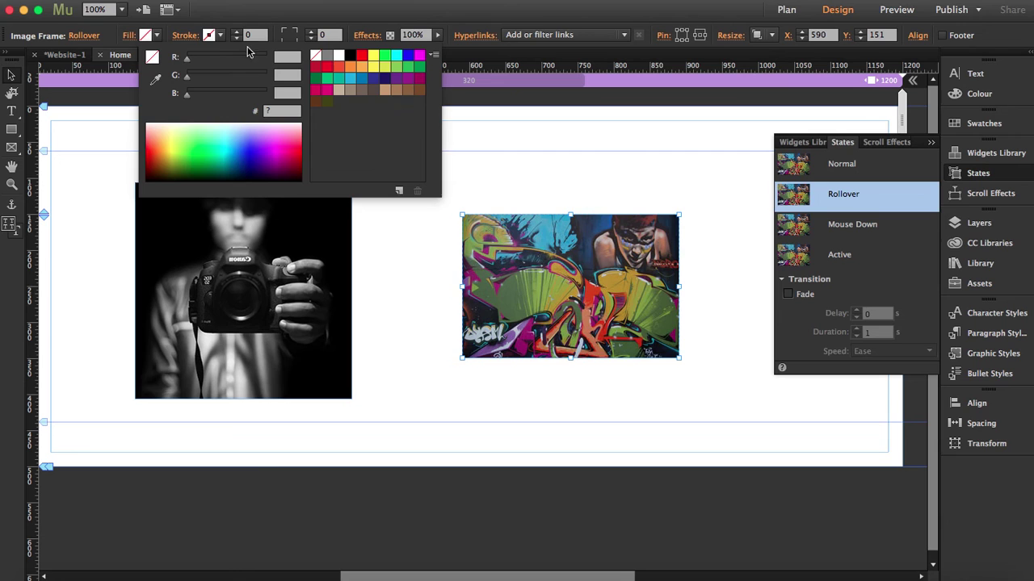
{"action": "left_click", "coordinate": [407, 79]}
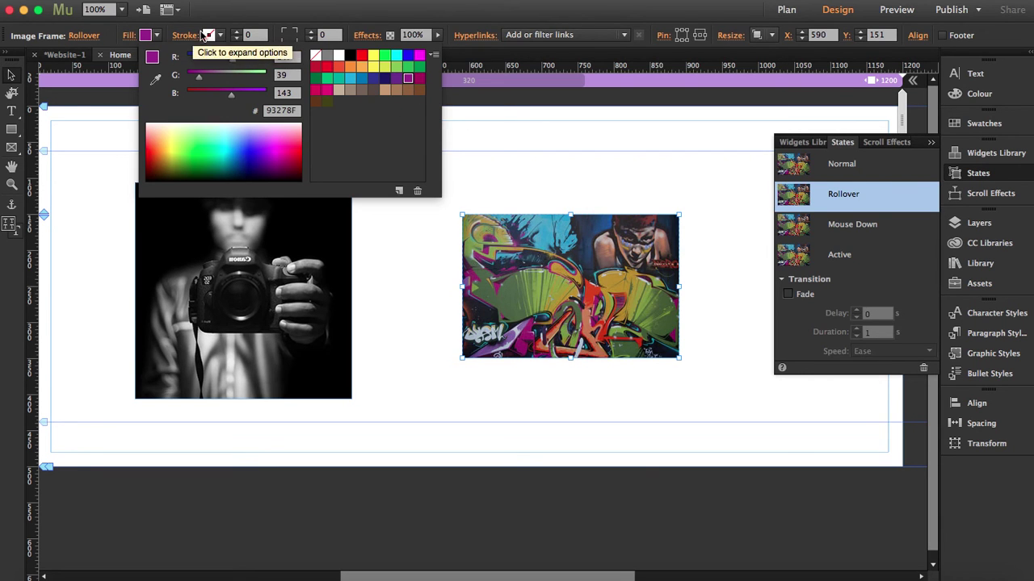
Step: Nudge the Corner Radius up, then reset it to 0 for square corners
{"action": "left_click", "coordinate": [311, 33]}
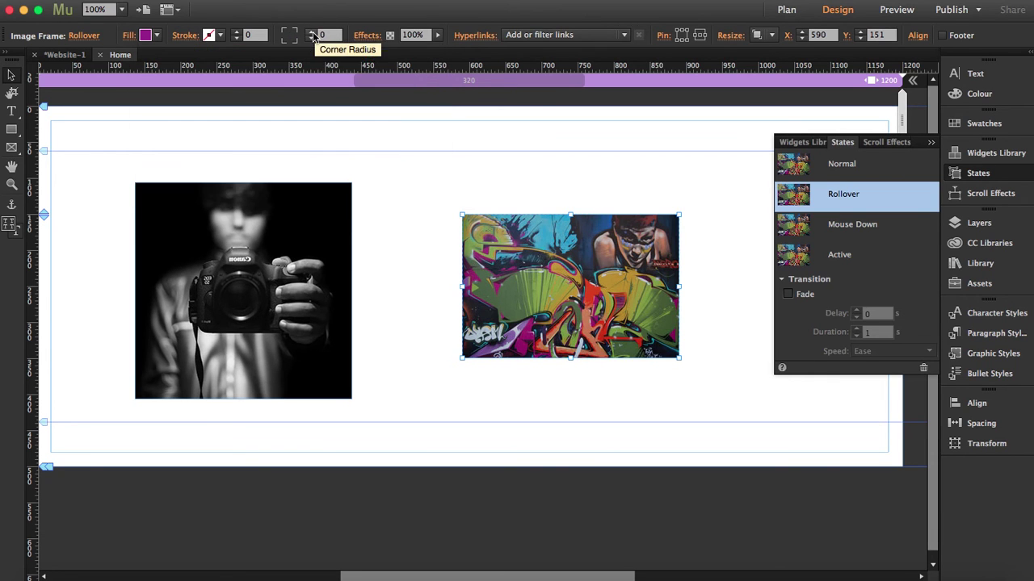
{"action": "left_click", "coordinate": [312, 33]}
{"action": "left_click", "coordinate": [312, 33]}
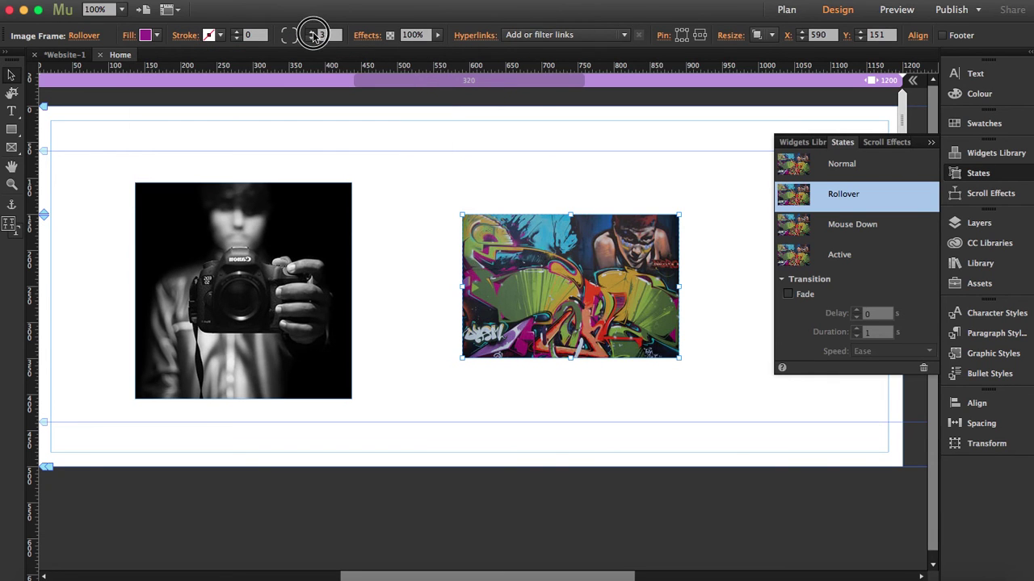
{"action": "left_click", "coordinate": [312, 33]}
{"action": "left_click", "coordinate": [311, 33]}
{"action": "left_click", "coordinate": [311, 39]}
{"action": "left_click", "coordinate": [312, 39]}
{"action": "left_click", "coordinate": [312, 39]}
{"action": "left_click", "coordinate": [312, 39]}
{"action": "left_click", "coordinate": [312, 39]}
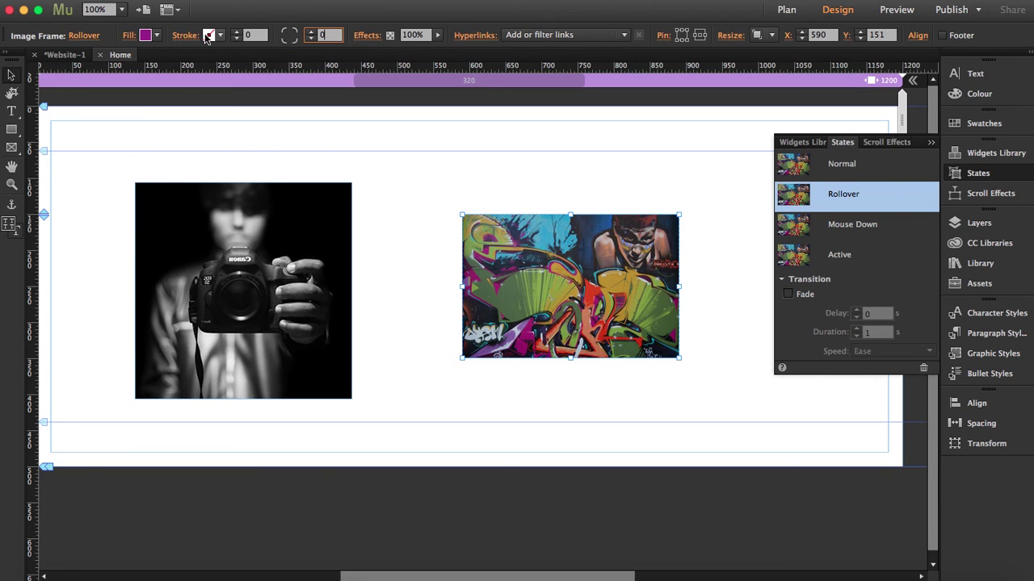
Step: Add an 11-pt purple (662D91) stroke to the graffiti image's Rollover state
{"action": "left_click", "coordinate": [236, 33]}
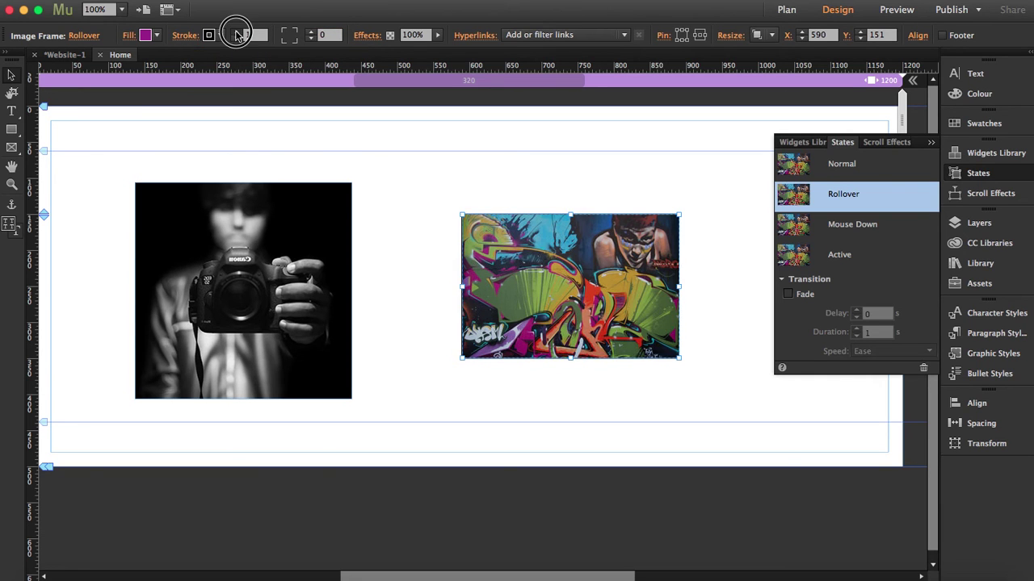
{"action": "left_click", "coordinate": [236, 33]}
{"action": "left_click", "coordinate": [237, 33]}
{"action": "left_click", "coordinate": [236, 32]}
{"action": "left_click", "coordinate": [237, 33]}
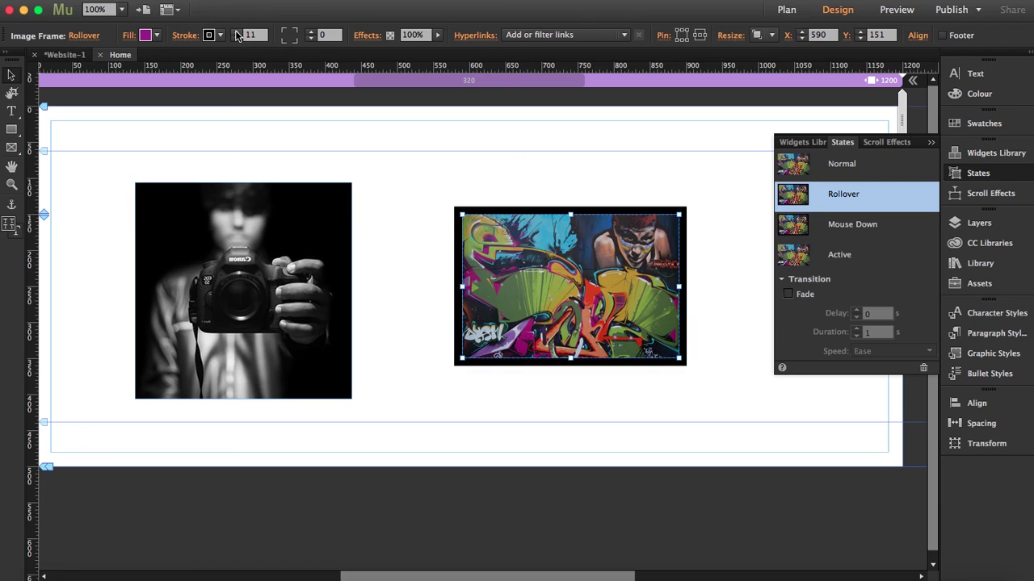
{"action": "left_click", "coordinate": [211, 35]}
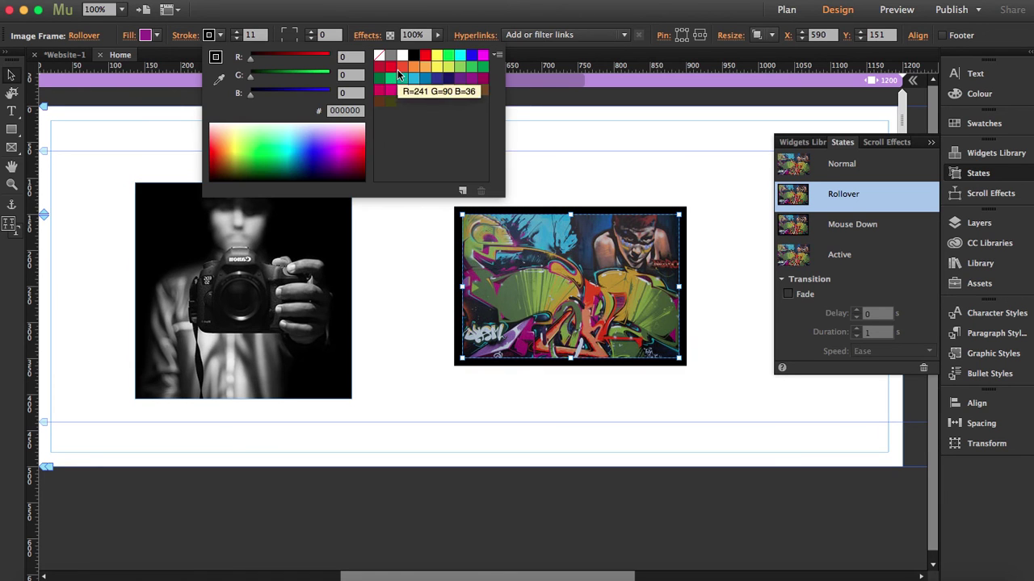
{"action": "left_click", "coordinate": [482, 79]}
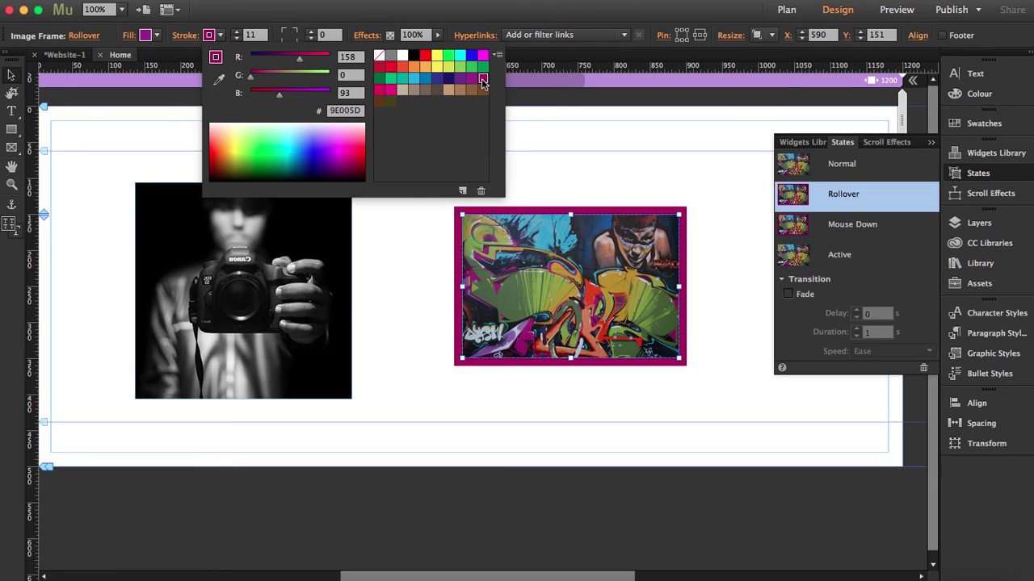
{"action": "left_click", "coordinate": [461, 80]}
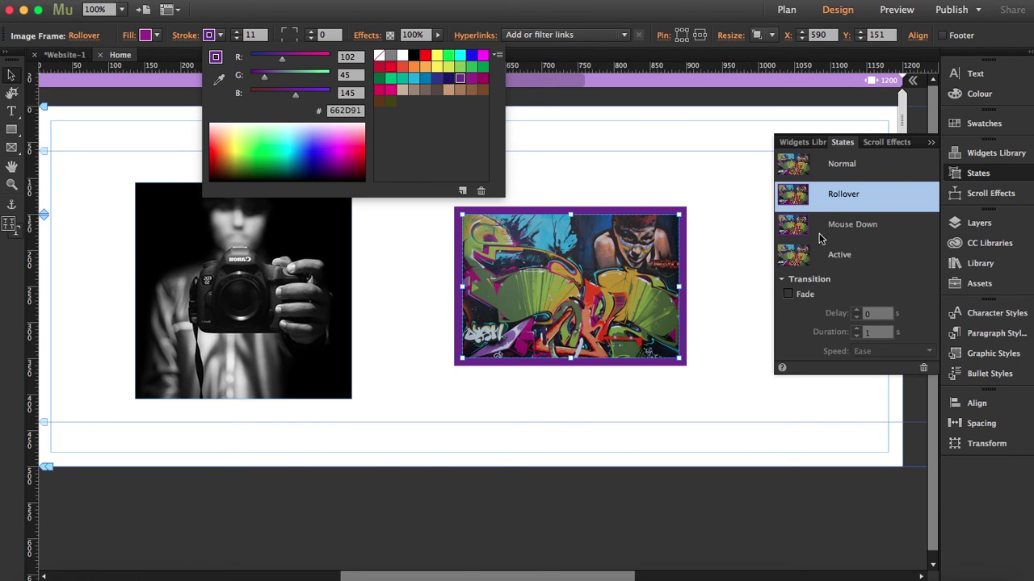
{"action": "left_click", "coordinate": [789, 295]}
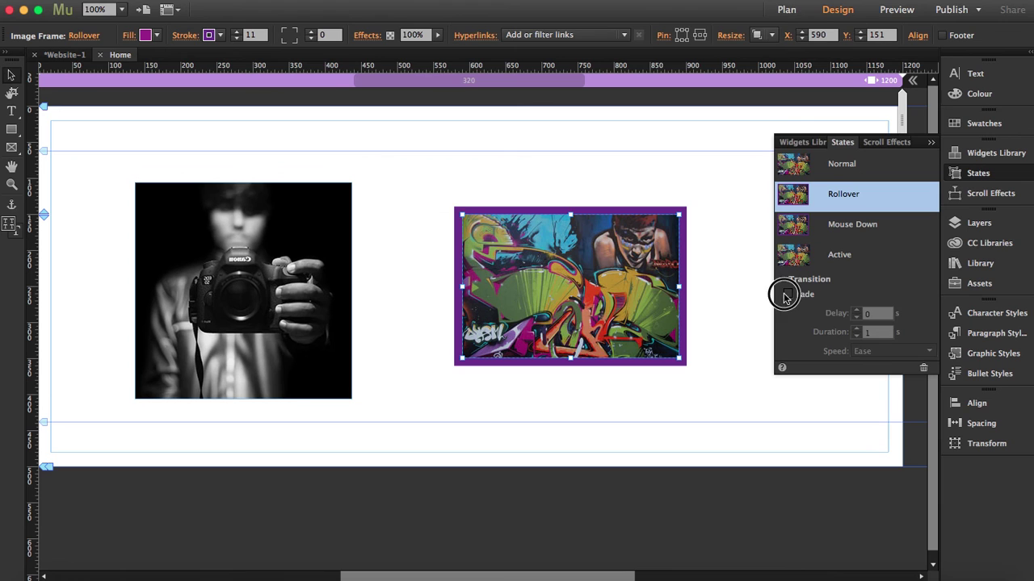
Step: Turn on a Fade transition with Ease In/Out speed, then deselect the image
{"action": "left_click", "coordinate": [789, 296]}
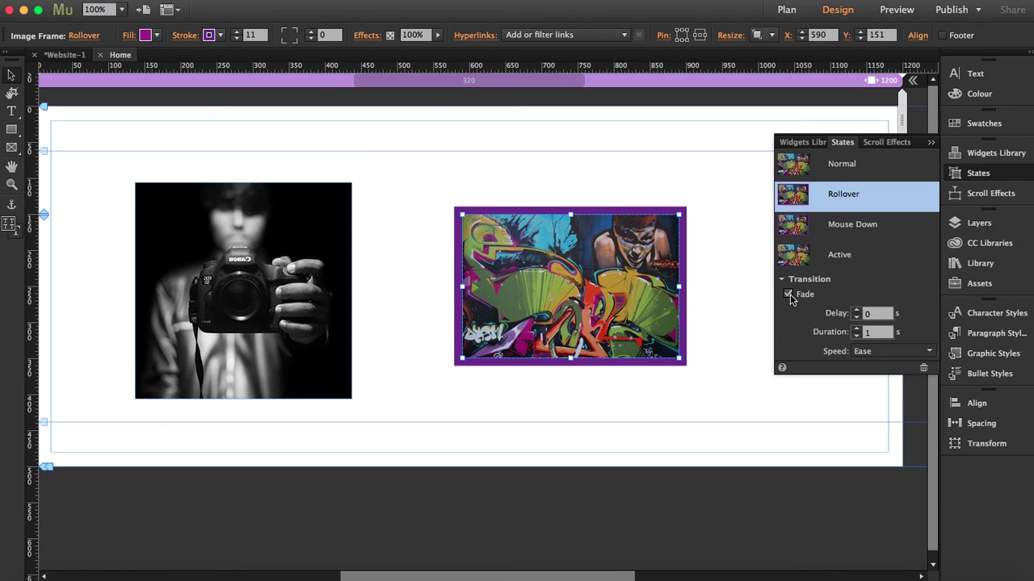
{"action": "left_click", "coordinate": [905, 354]}
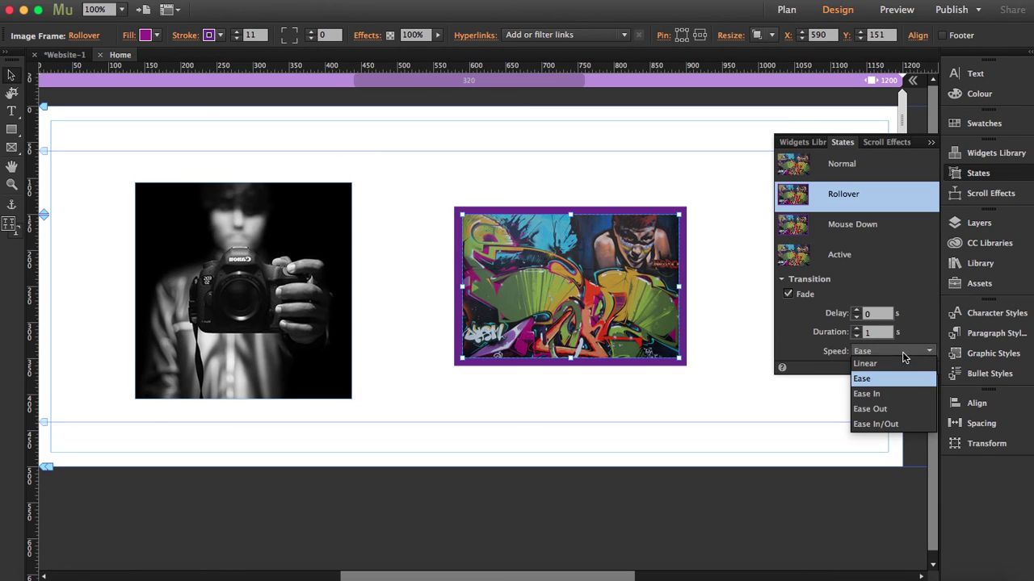
{"action": "left_click", "coordinate": [887, 428]}
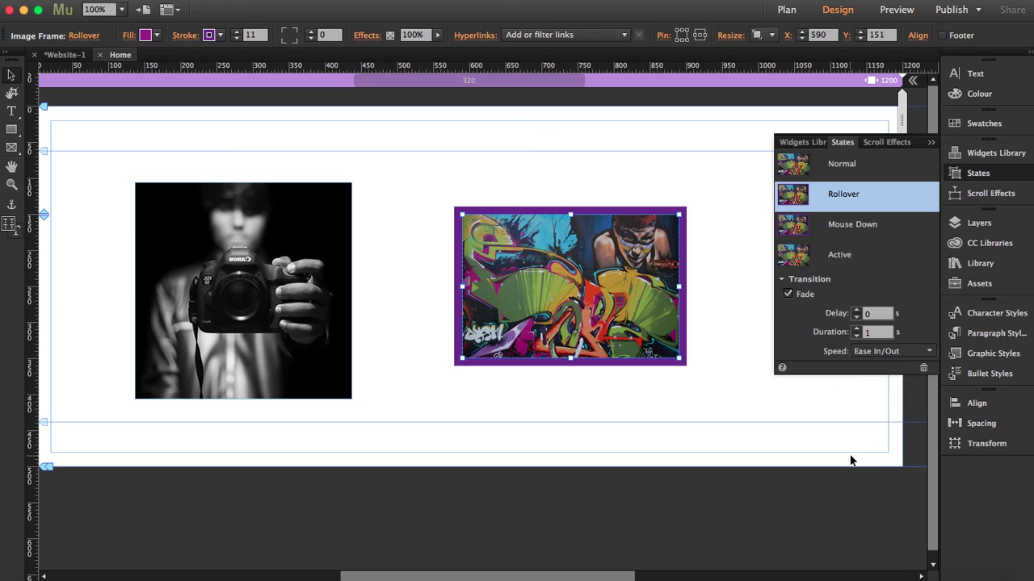
{"action": "left_click", "coordinate": [739, 189]}
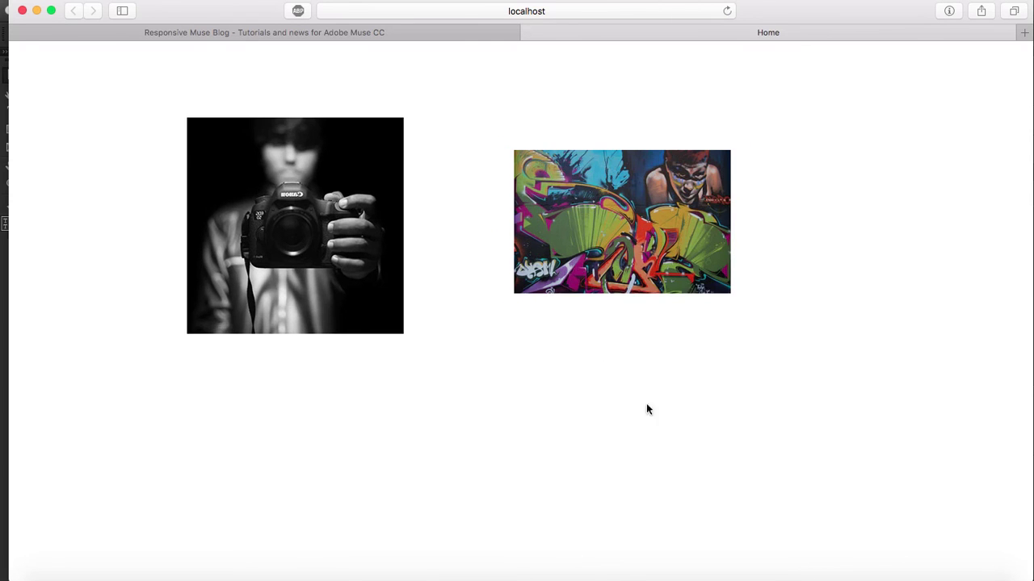
Step: Return to Muse from the Safari preview
{"action": "left_click", "coordinate": [893, 561]}
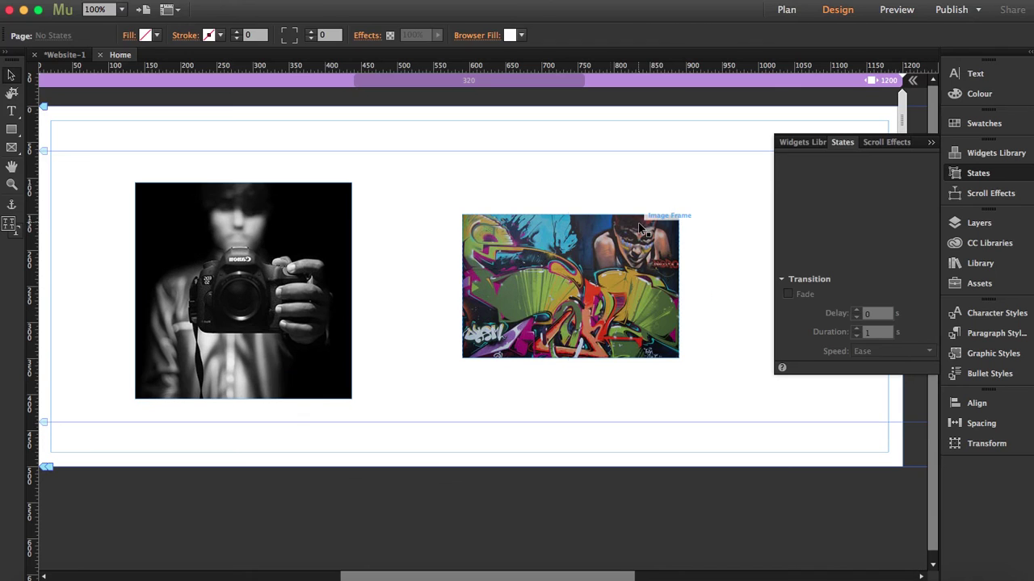
{"action": "left_click", "coordinate": [299, 212]}
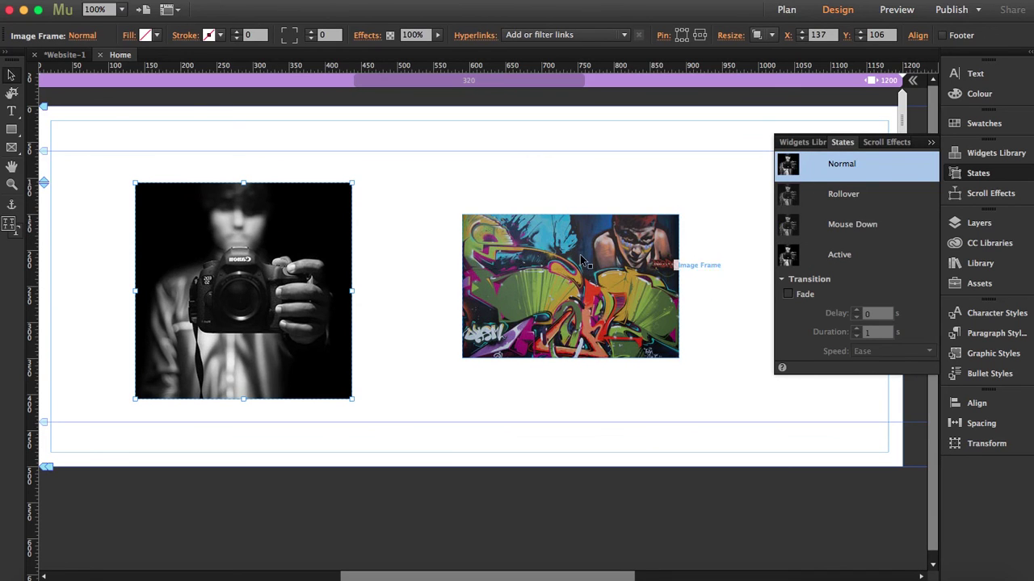
{"action": "left_click", "coordinate": [602, 282]}
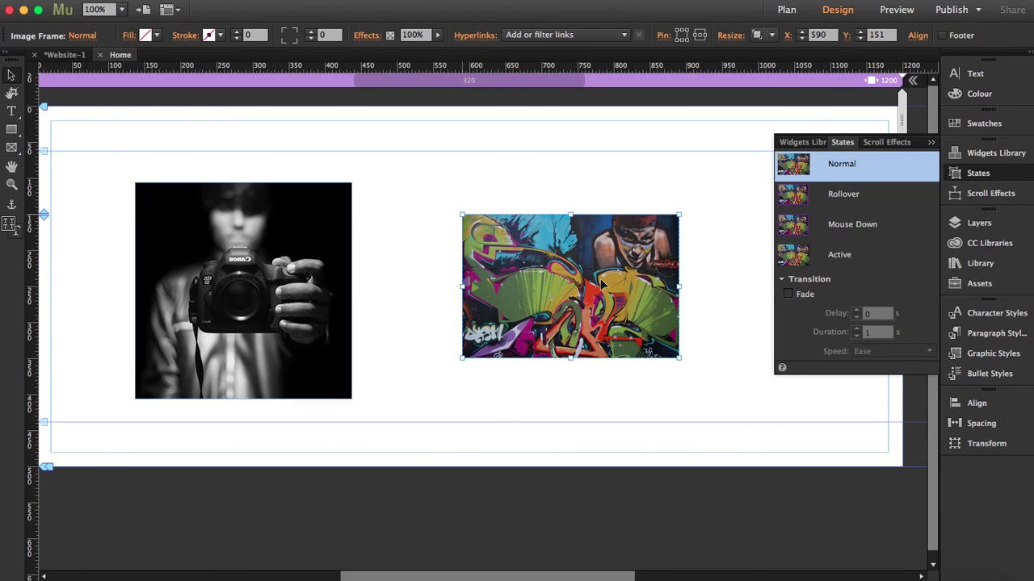